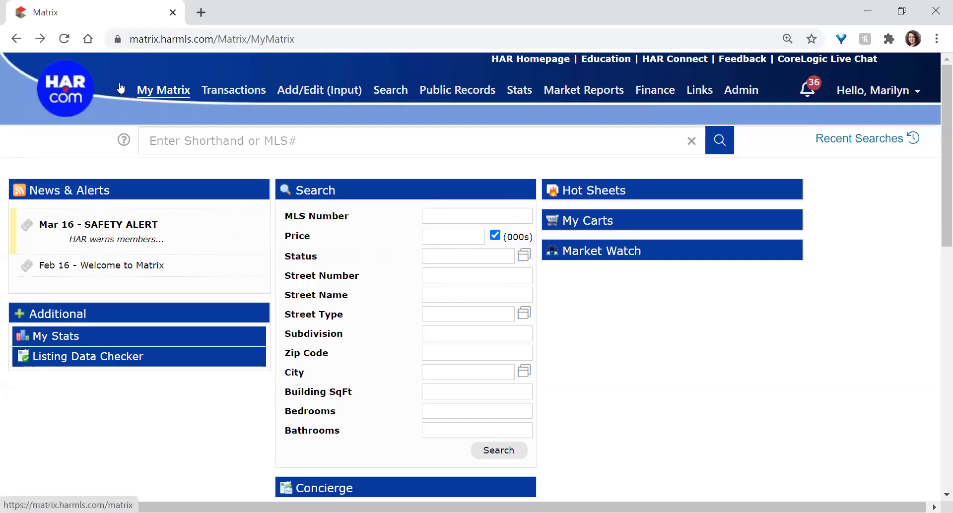
# - Try moving the Search panel below Concierge, then return it to its original place
pyautogui.moveTo(442, 194); pyautogui.dragTo(665, 238)
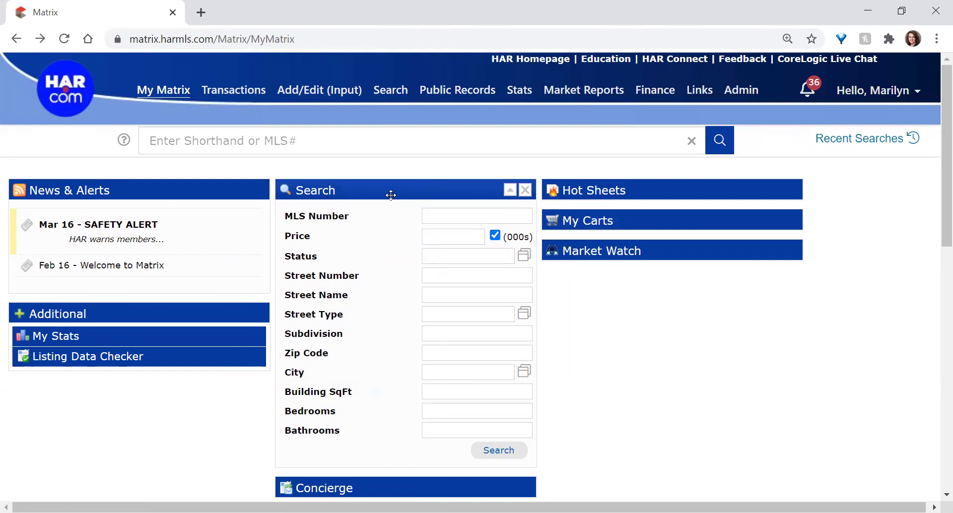
pyautogui.moveTo(391, 195); pyautogui.dragTo(501, 275)
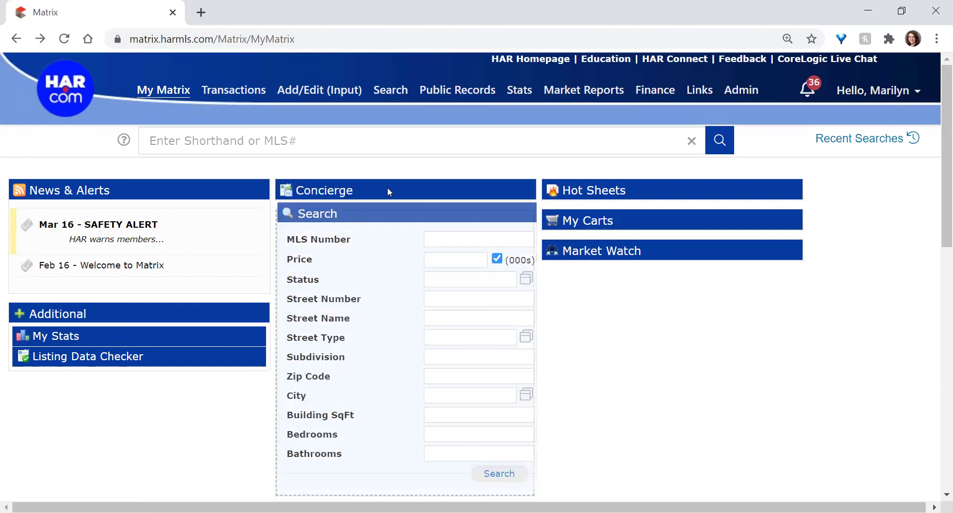
pyautogui.moveTo(387, 193); pyautogui.dragTo(387, 185)
pyautogui.scroll(-2, 715, 332)
pyautogui.scroll(-10, 718, 337)
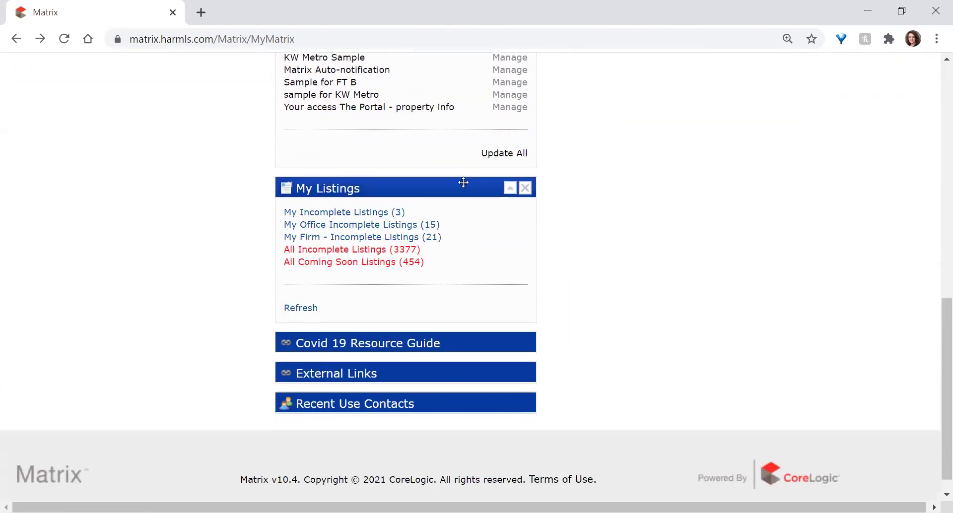
pyautogui.scroll(12, 526, 213)
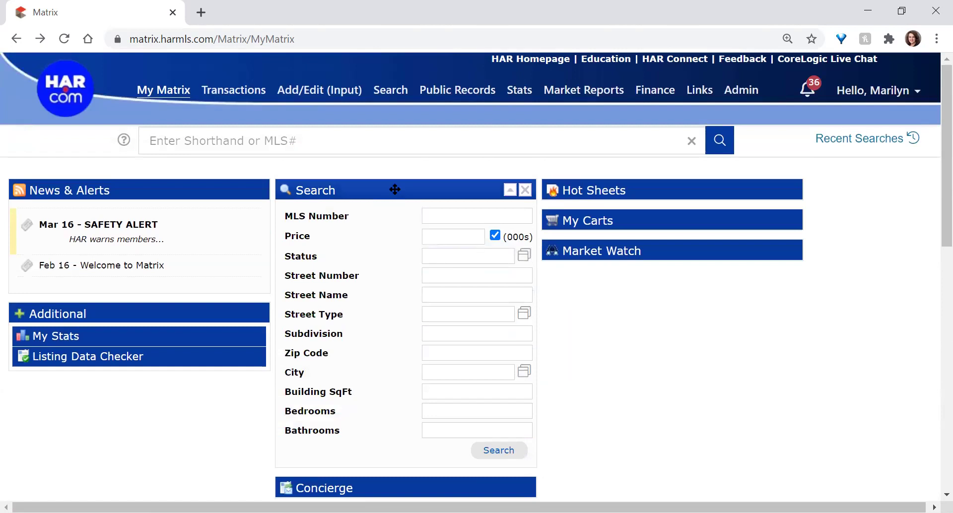
pyautogui.moveTo(395, 189)
pyautogui.mouseDown()
pyautogui.moveTo(555, 186)
pyautogui.moveTo(389, 192)
pyautogui.mouseUp()
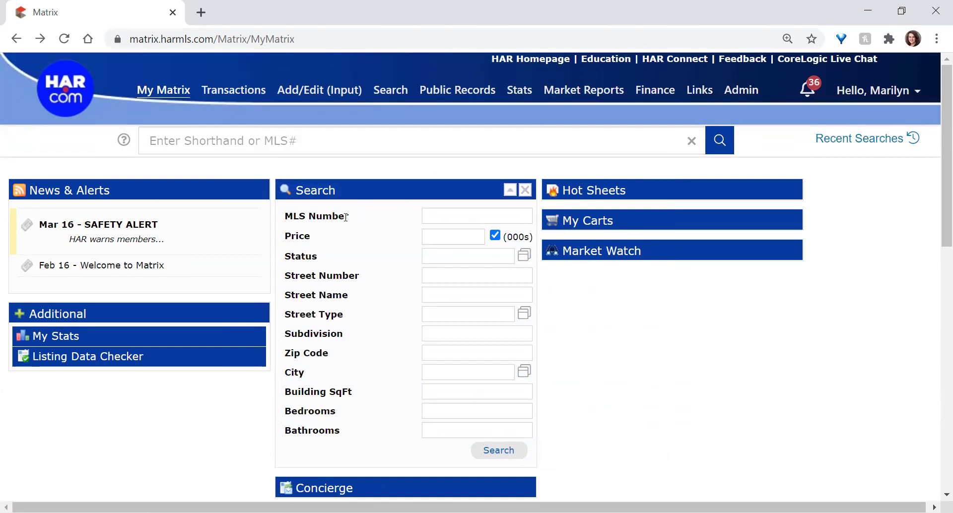
# - Enter a Price range of 350-450 and turn off the thousands option
pyautogui.tripleClick(346, 216)
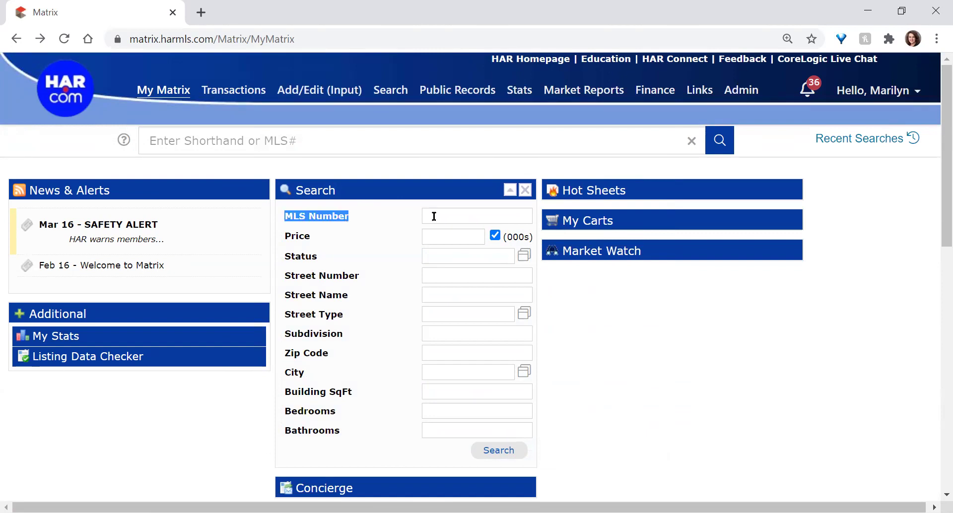
pyautogui.click(439, 236)
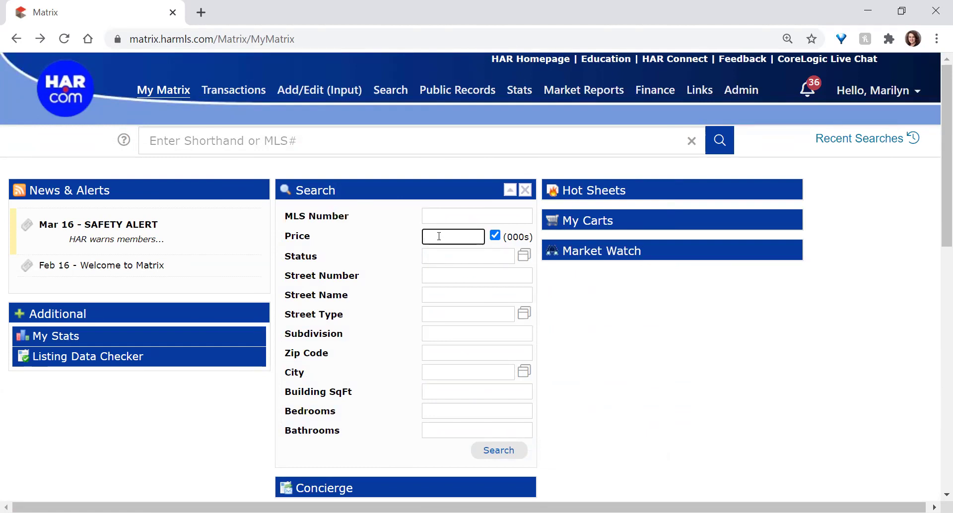
pyautogui.write('350-450')
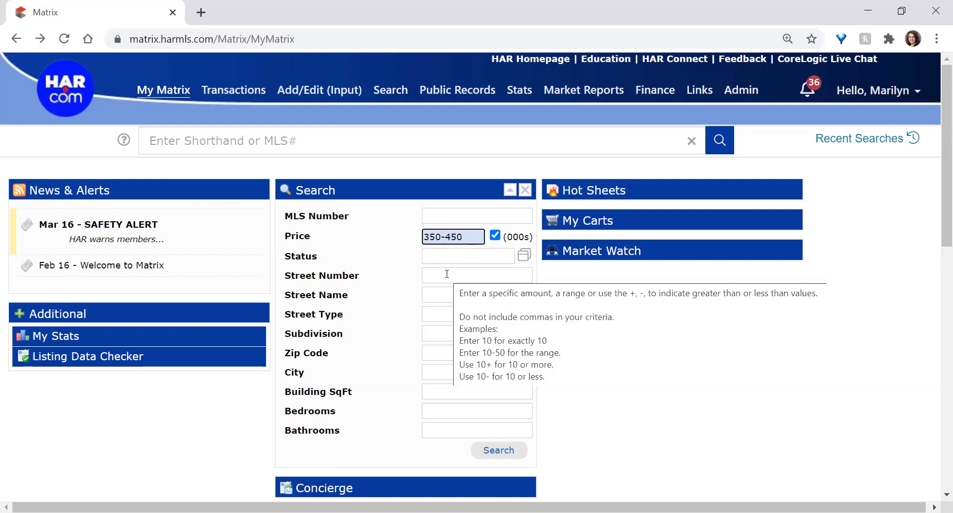
pyautogui.doubleClick(517, 234)
pyautogui.click(517, 235)
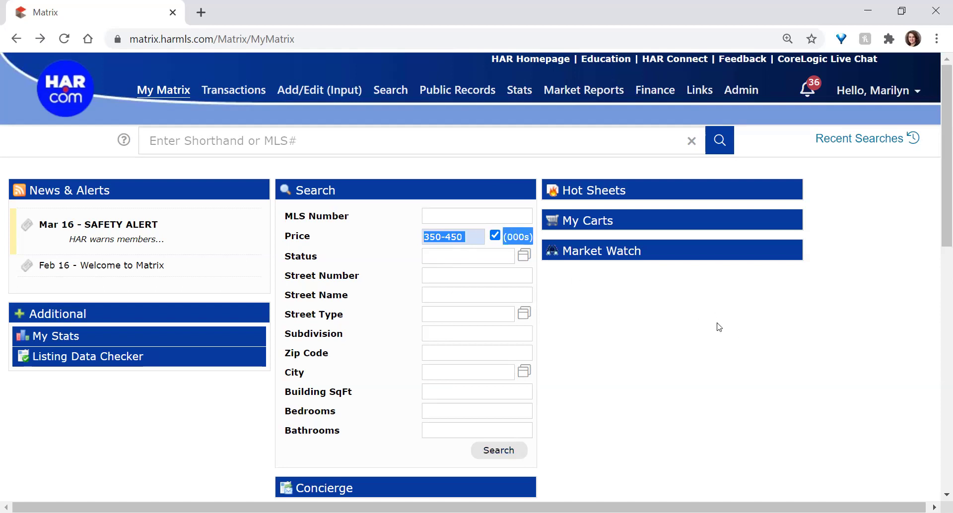
pyautogui.click(716, 326)
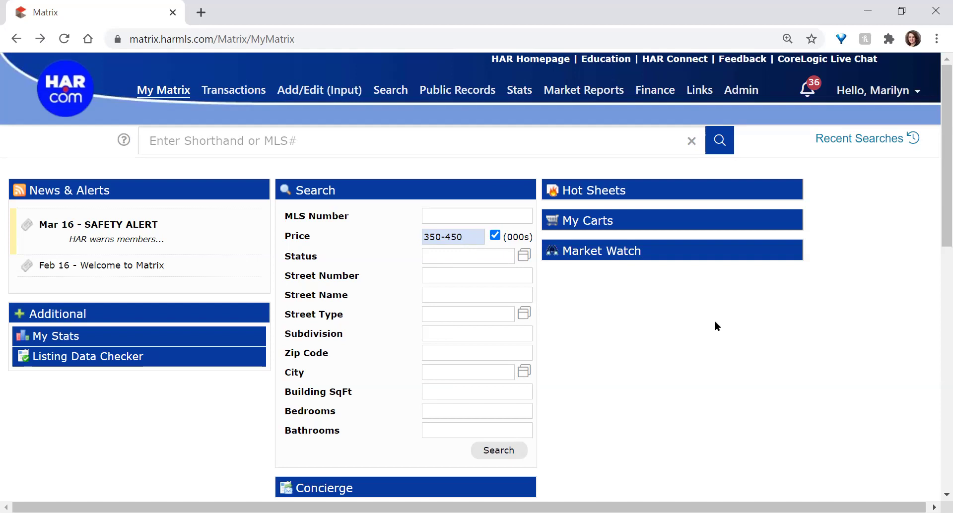
pyautogui.click(494, 236)
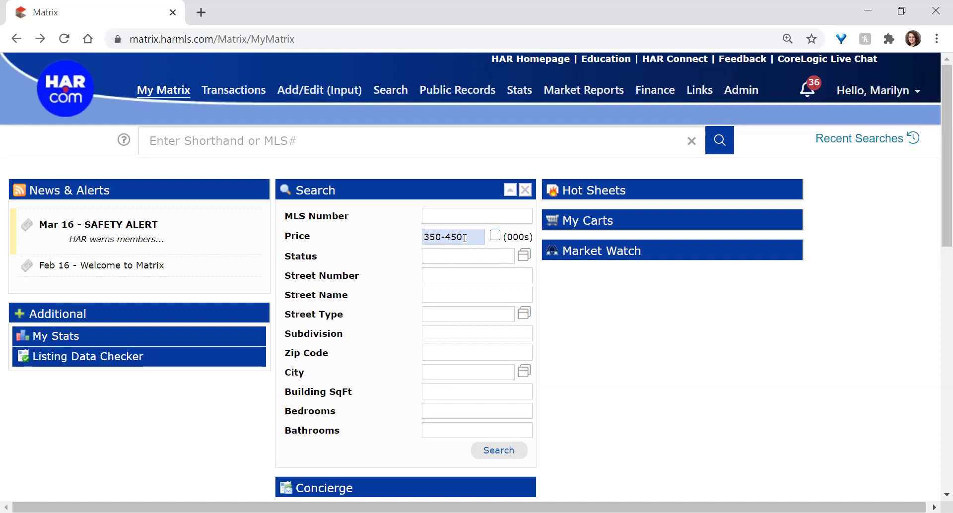
# - Change the Price to 895-1250 in thousands, then clear the Price field entirely
pyautogui.click(470, 238)
pyautogui.moveTo(465, 237); pyautogui.dragTo(362, 237)
pyautogui.write('89')
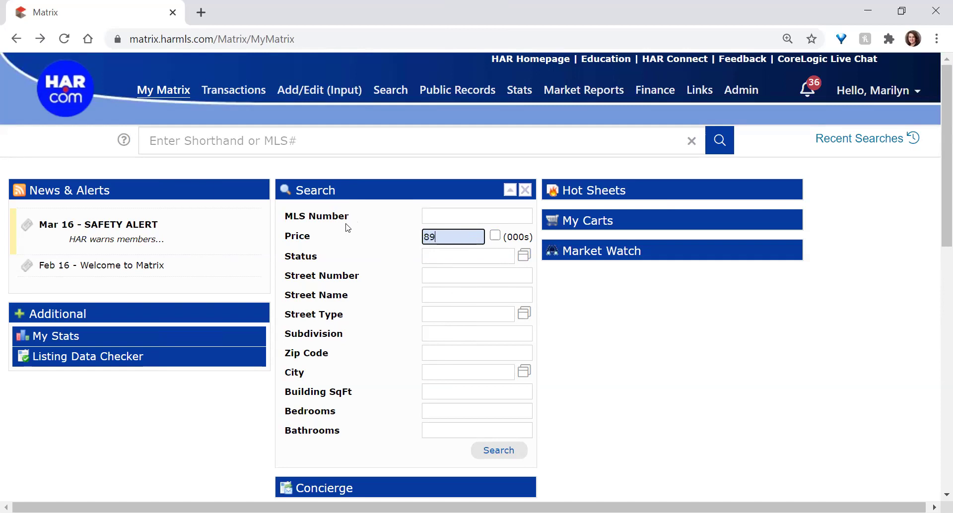
pyautogui.write('5-1250')
pyautogui.click(500, 236)
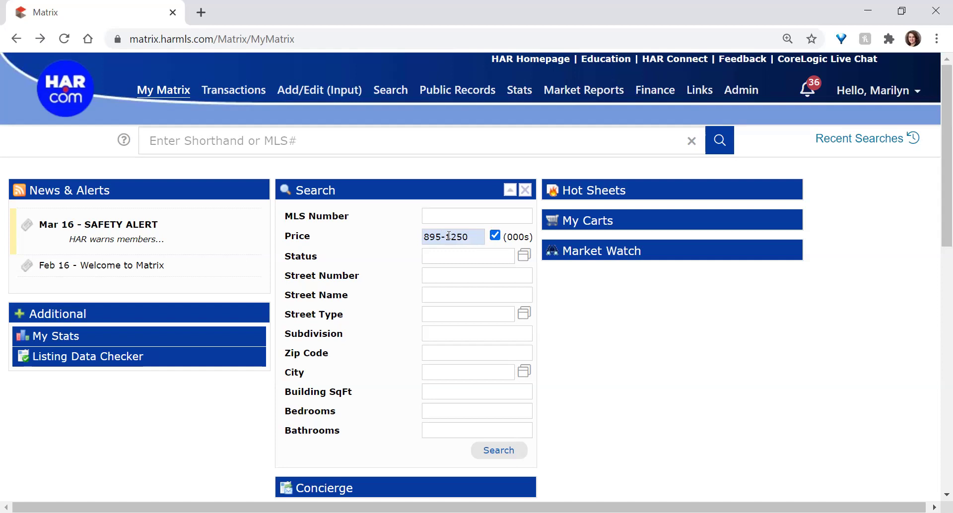
pyautogui.moveTo(471, 235)
pyautogui.moveTo(471, 236); pyautogui.dragTo(392, 241)
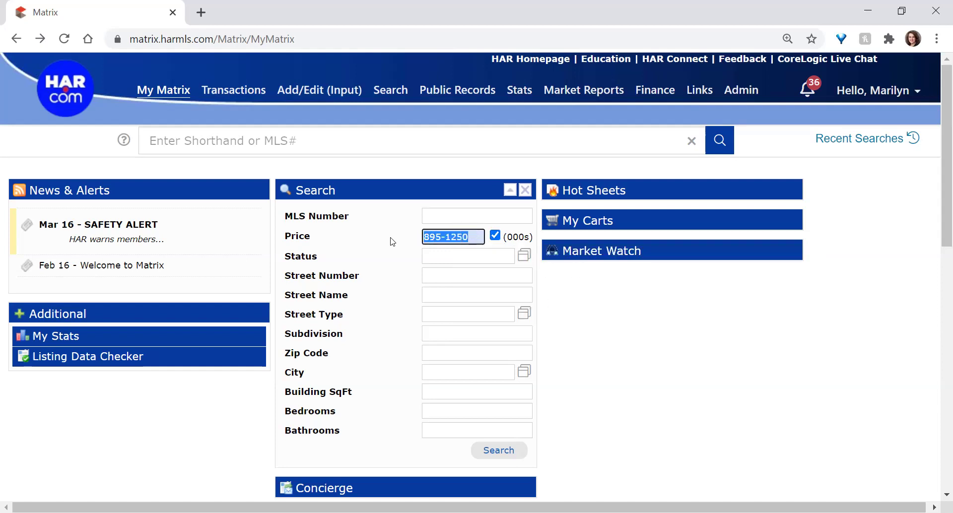
pyautogui.press('BackSpace')
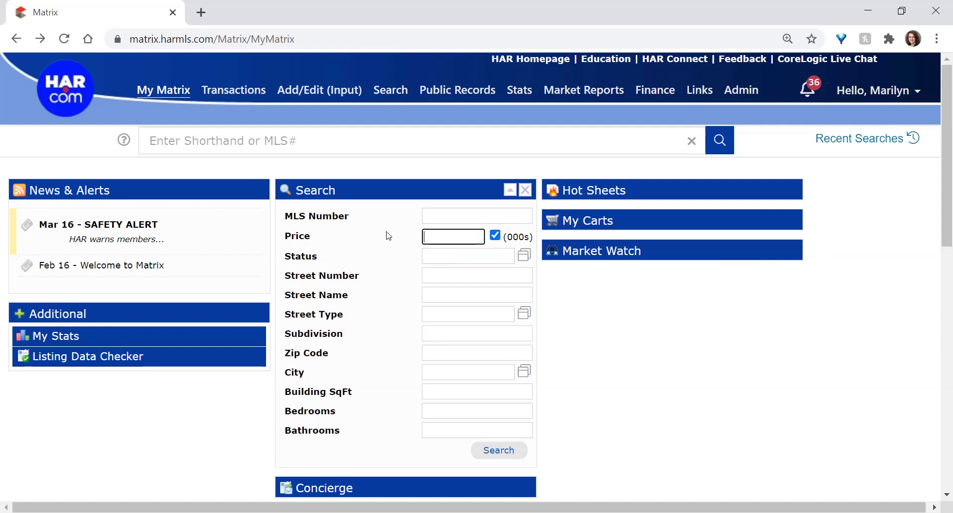
pyautogui.click(369, 251)
# - In the Status list, try picking Active, Option Pending, Pending, Withdrawn, Terminated and Pend Cont to Show
pyautogui.click(525, 258)
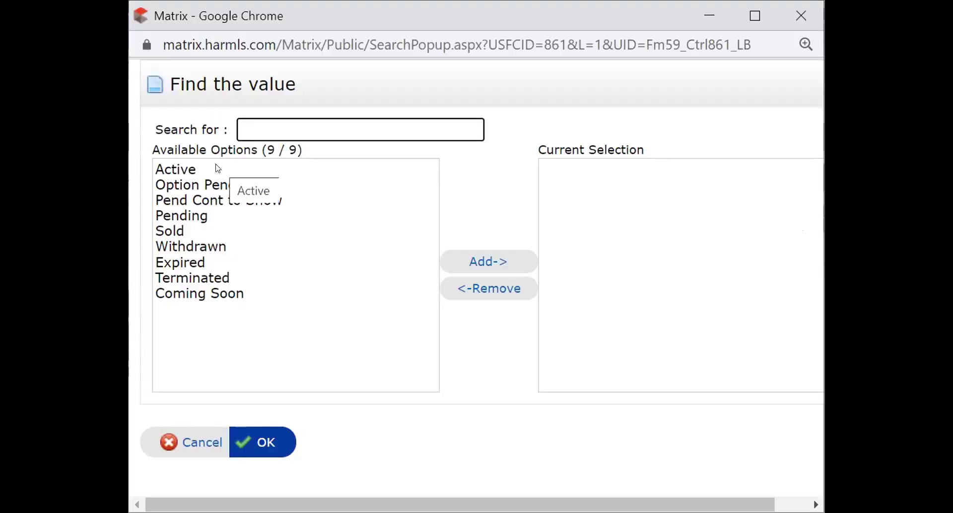
pyautogui.click(218, 169)
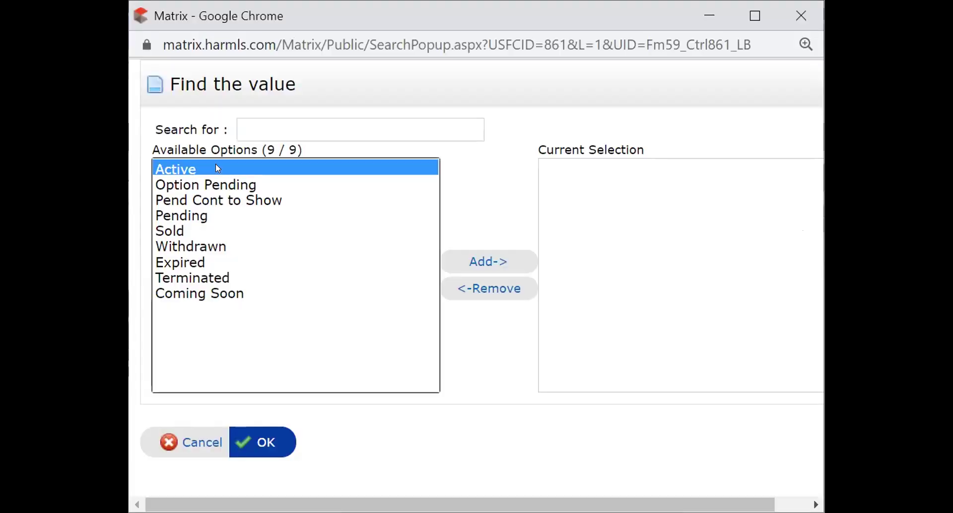
pyautogui.keyDown('ctrl'); pyautogui.click(186, 186); pyautogui.keyUp('ctrl')
pyautogui.keyDown('ctrl'); pyautogui.click(208, 215); pyautogui.keyUp('ctrl')
pyautogui.keyDown('ctrl'); pyautogui.click(222, 248); pyautogui.keyUp('ctrl')
pyautogui.keyDown('ctrl'); pyautogui.click(218, 279); pyautogui.keyUp('ctrl')
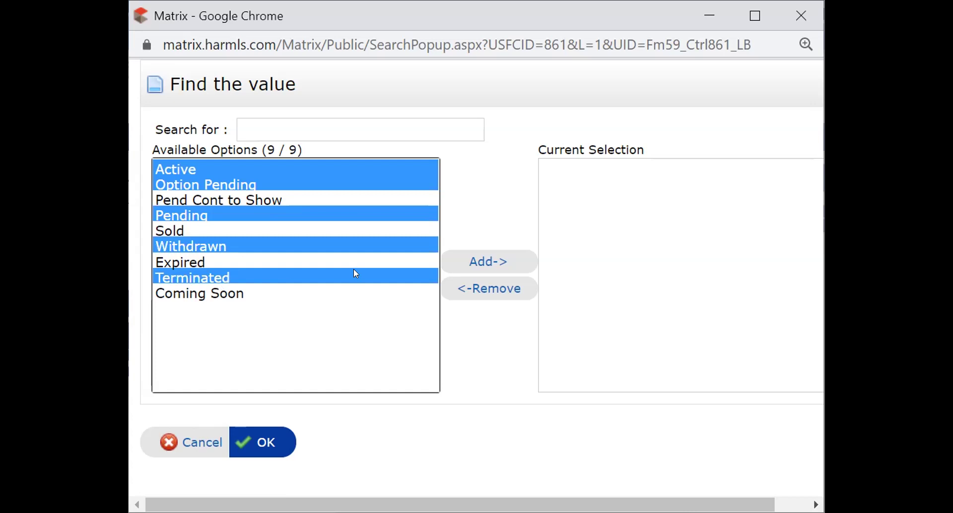
pyautogui.click(203, 200)
pyautogui.click(175, 170)
# - Move Active through Pending into Current Selection and confirm with OK
pyautogui.moveTo(176, 177); pyautogui.dragTo(180, 217)
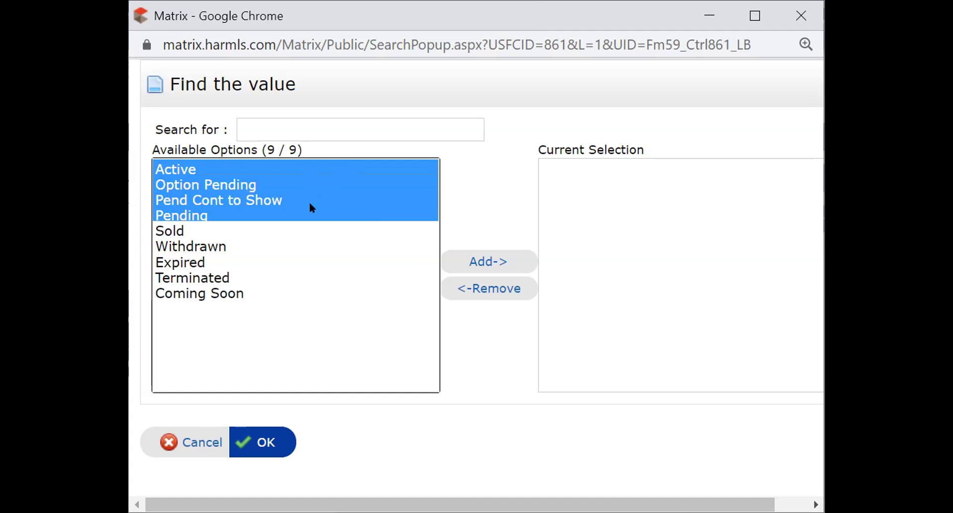
pyautogui.click(489, 262)
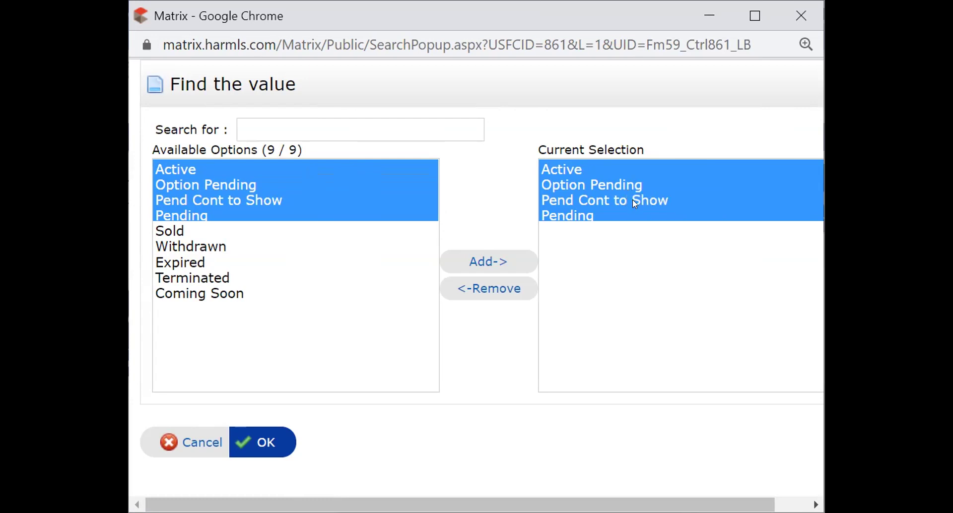
pyautogui.click(252, 182)
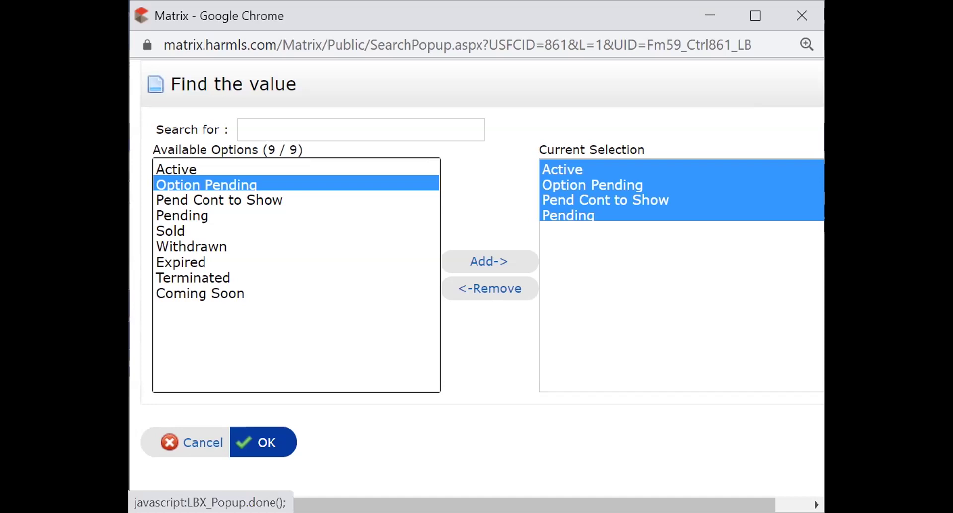
pyautogui.click(263, 441)
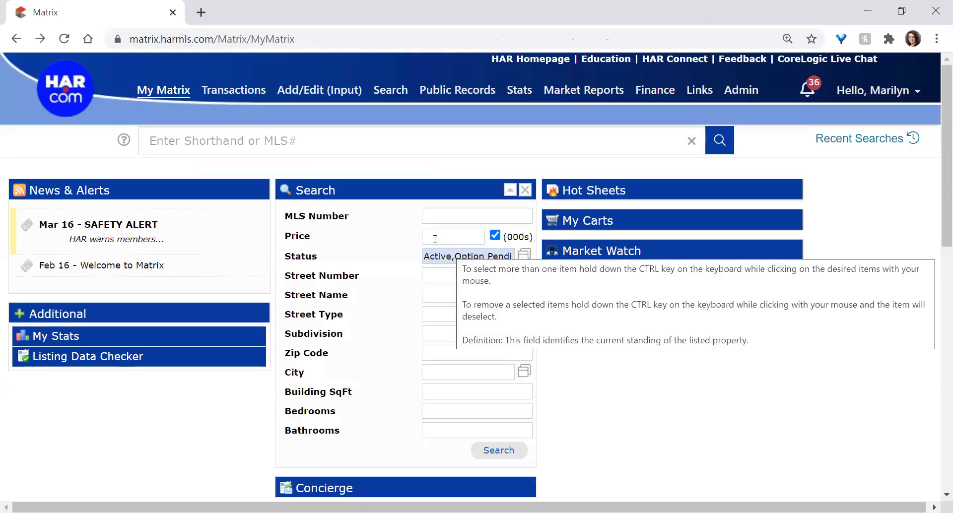
pyautogui.tripleClick(296, 276)
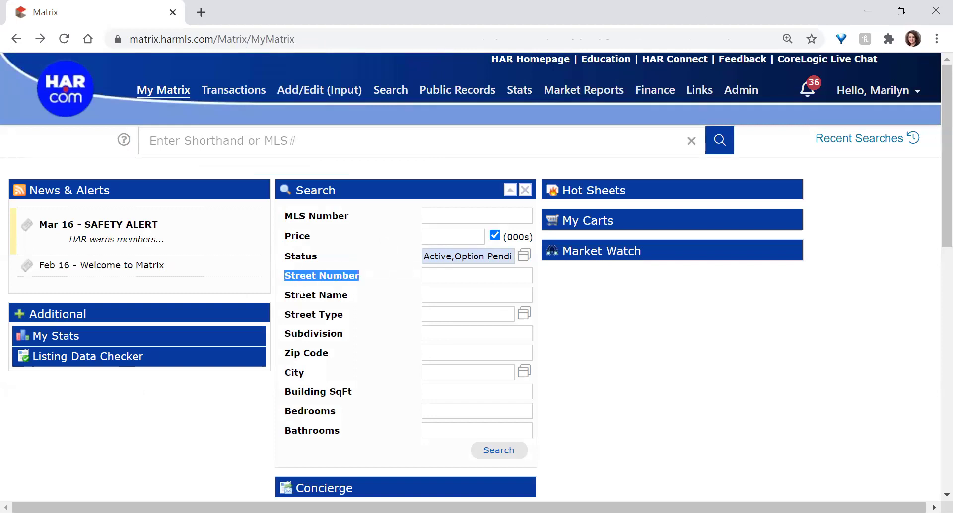
pyautogui.tripleClick(303, 294)
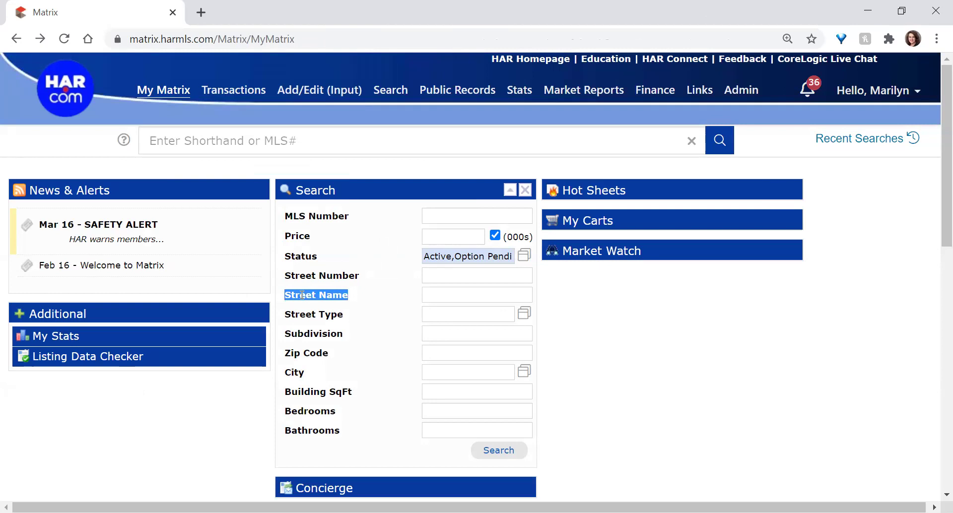
pyautogui.click(361, 299)
pyautogui.moveTo(350, 295); pyautogui.dragTo(283, 296)
pyautogui.moveTo(431, 296)
pyautogui.tripleClick(337, 315)
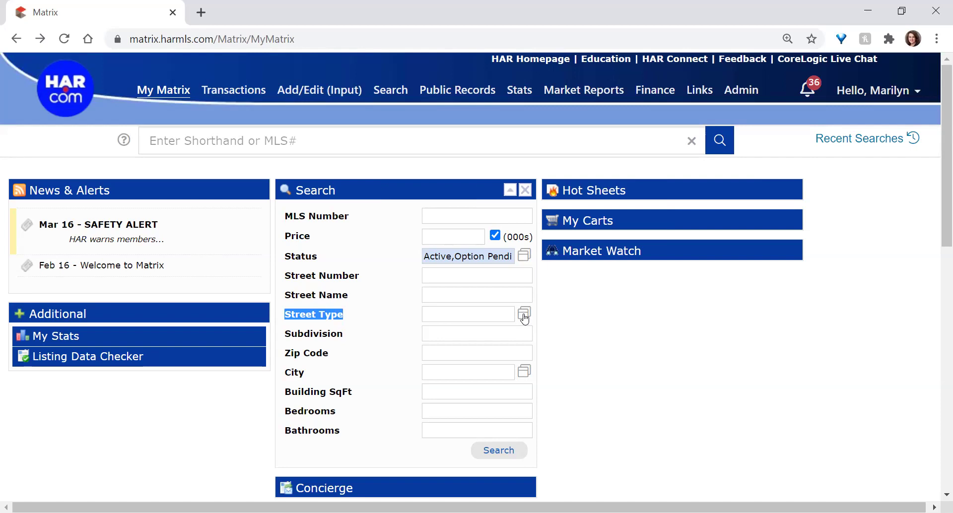
pyautogui.click(525, 318)
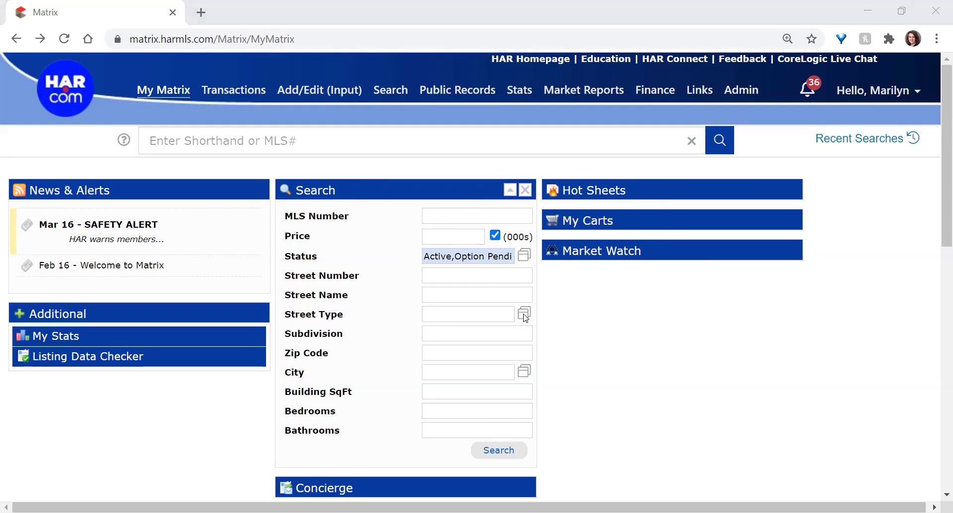
pyautogui.scroll(-5, 268, 246)
pyautogui.scroll(-10, 270, 246)
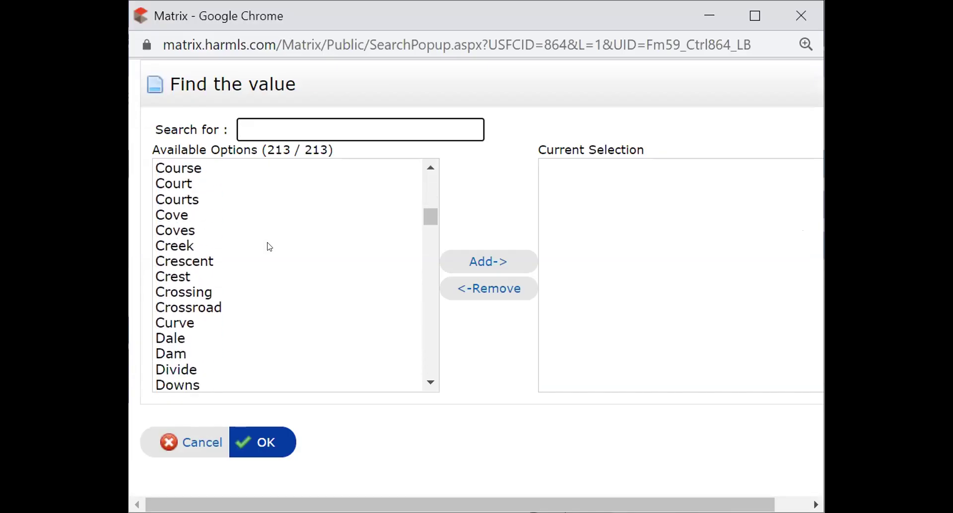
pyautogui.scroll(-15, 269, 247)
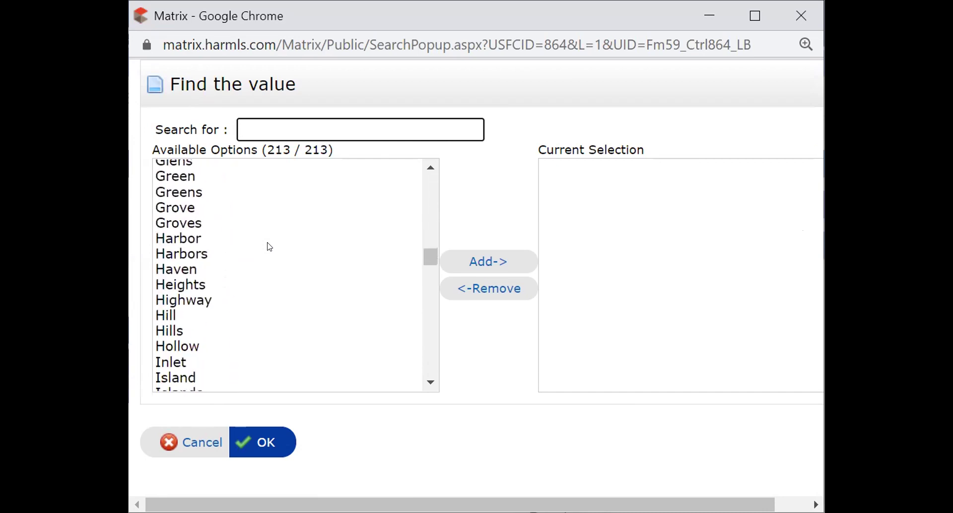
pyautogui.scroll(-8, 268, 246)
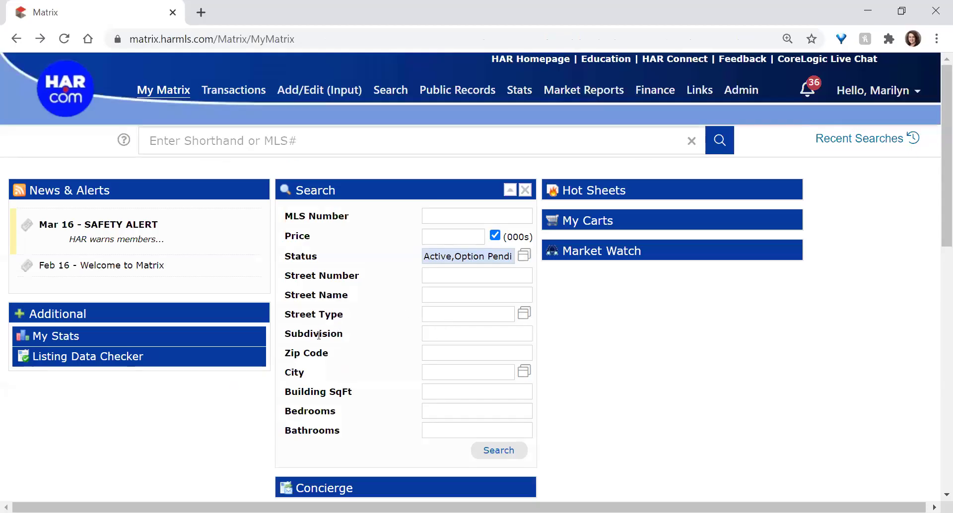
# - Fill the Subdivision box with the autofill suggestion 'spring oaks'
pyautogui.tripleClick(341, 312)
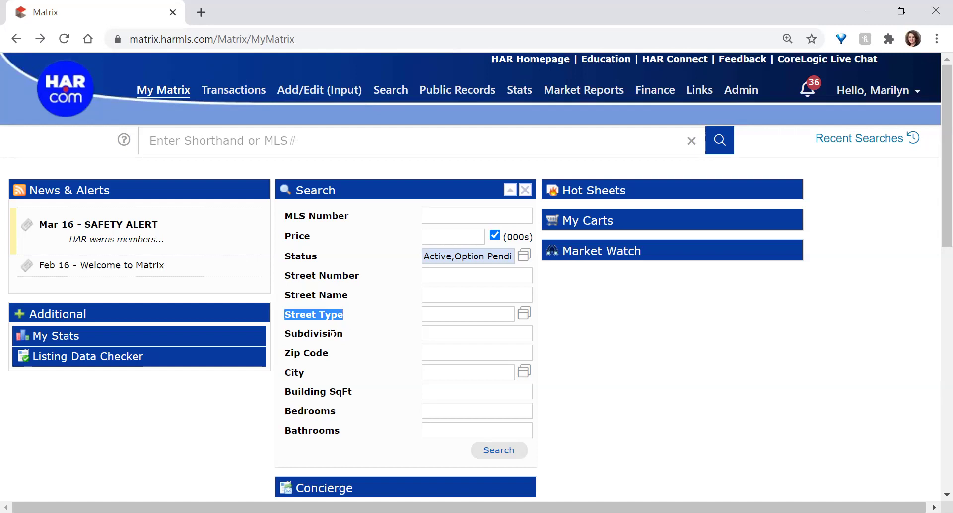
pyautogui.click(353, 342)
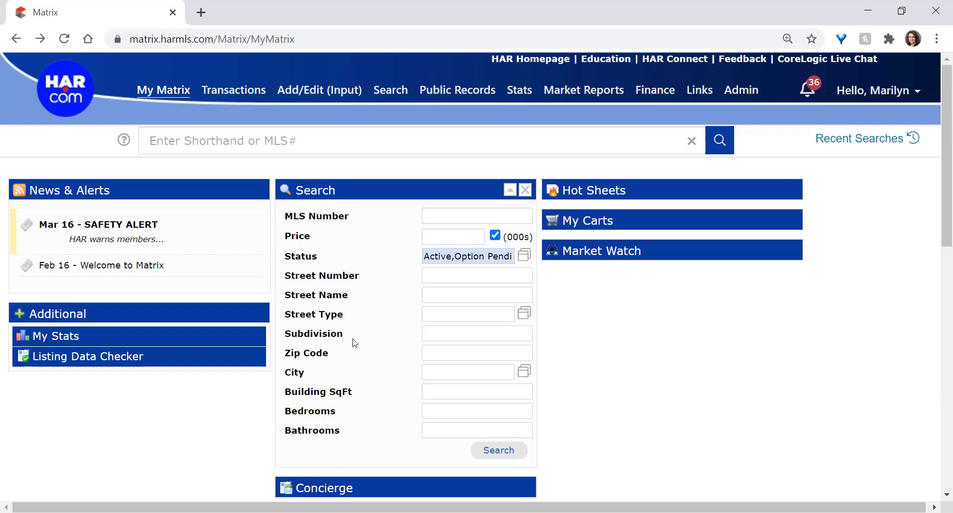
pyautogui.click(448, 330)
pyautogui.click(455, 361)
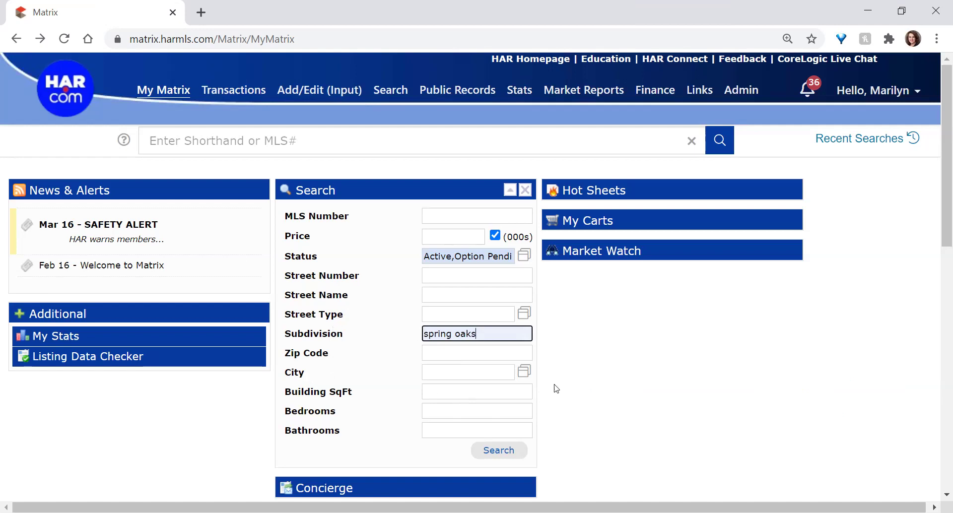
pyautogui.click(525, 373)
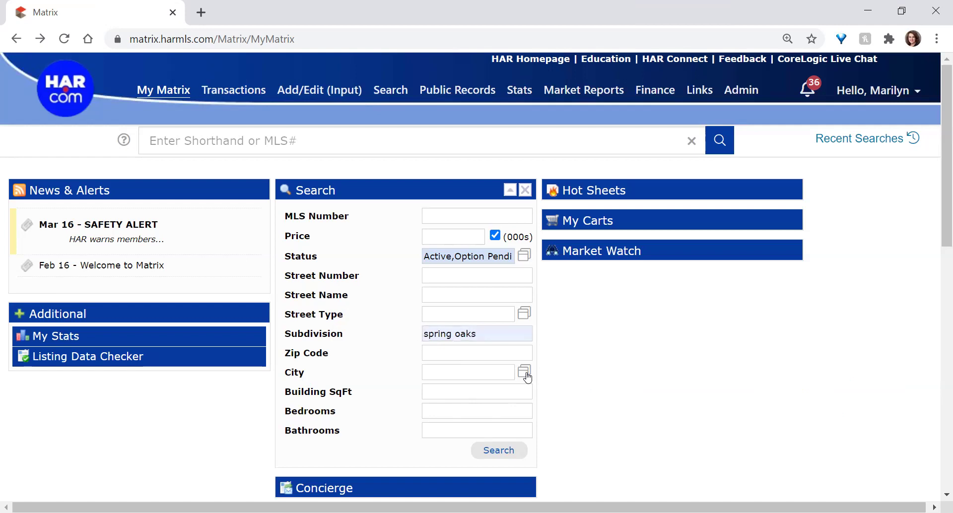
pyautogui.click(526, 376)
pyautogui.scroll(-20, 290, 275)
pyautogui.scroll(-20, 305, 293)
pyautogui.scroll(-5, 303, 293)
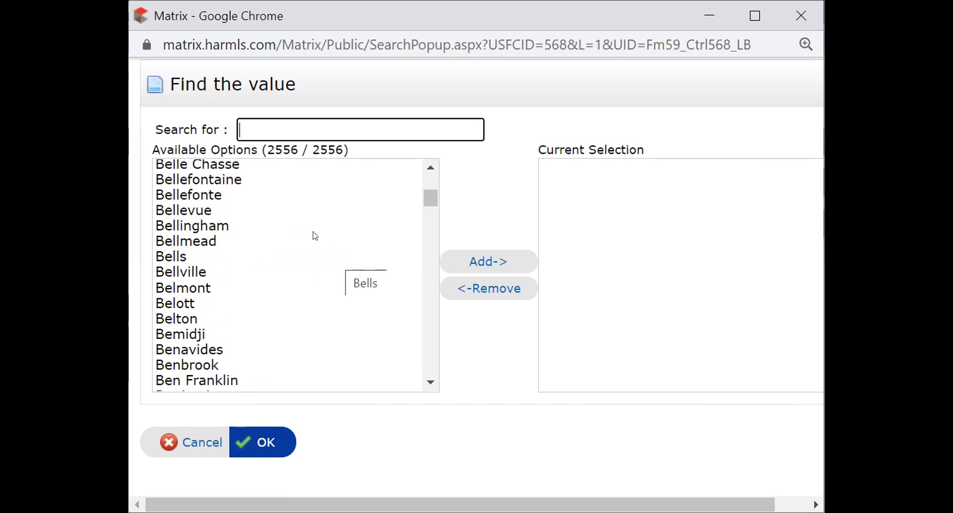
pyautogui.click(185, 213)
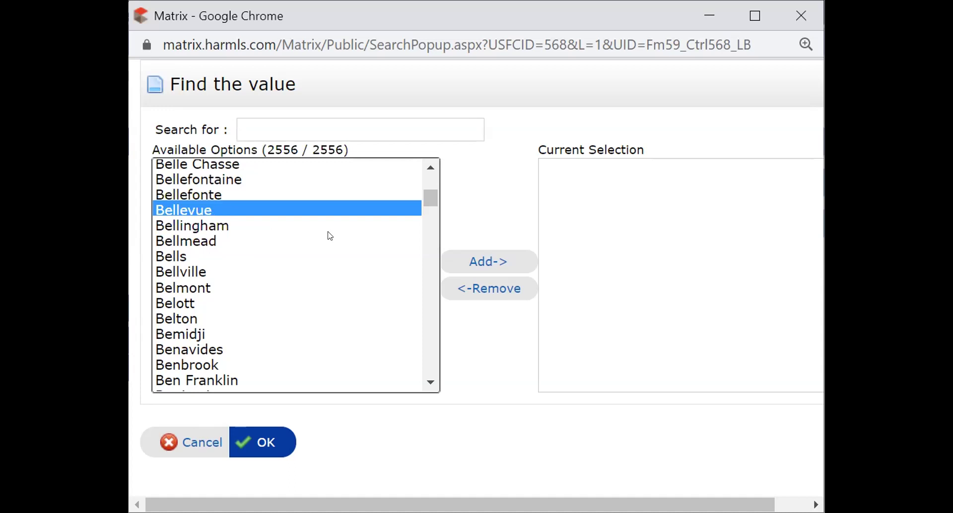
pyautogui.click(462, 261)
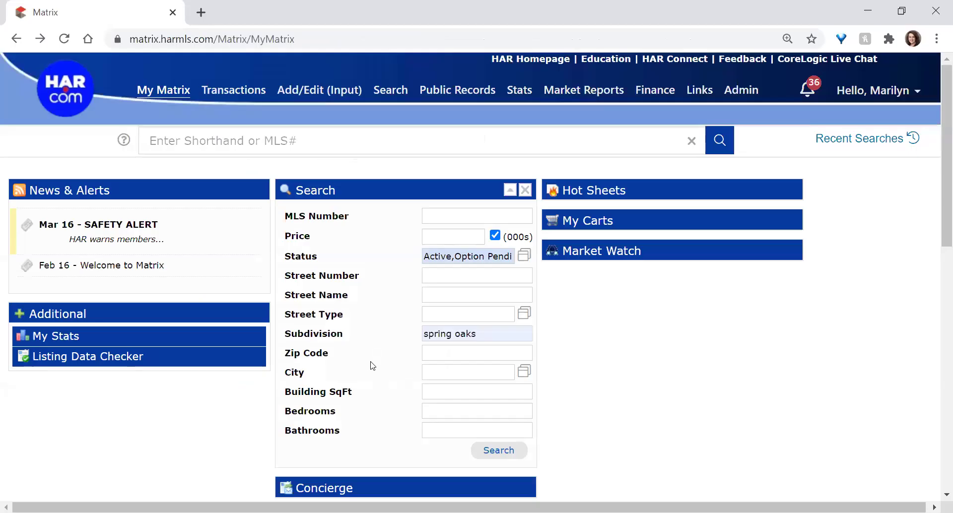
# - Leave Building SqFt empty and enter 3-5 in the Bedrooms box
pyautogui.scroll(-1, 364, 352)
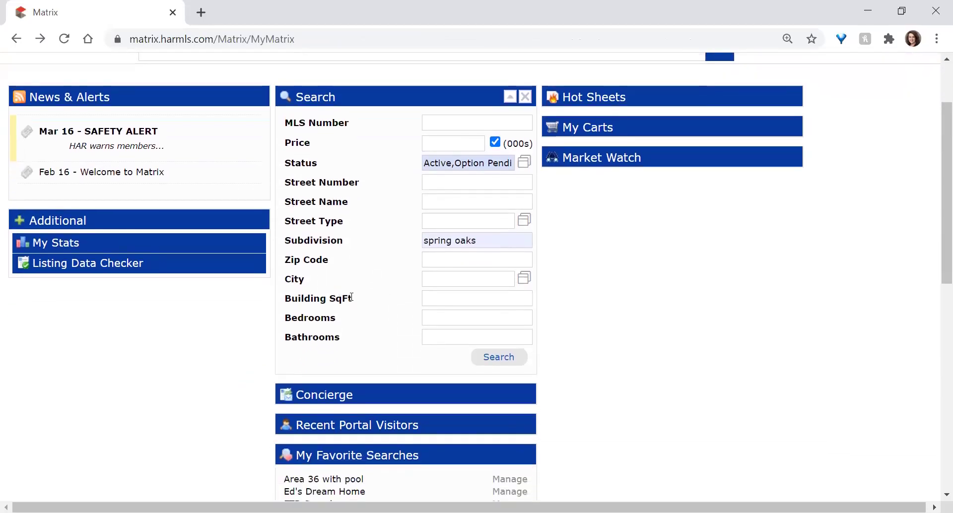
pyautogui.click(464, 297)
pyautogui.click(318, 336)
pyautogui.click(456, 319)
pyautogui.write('3')
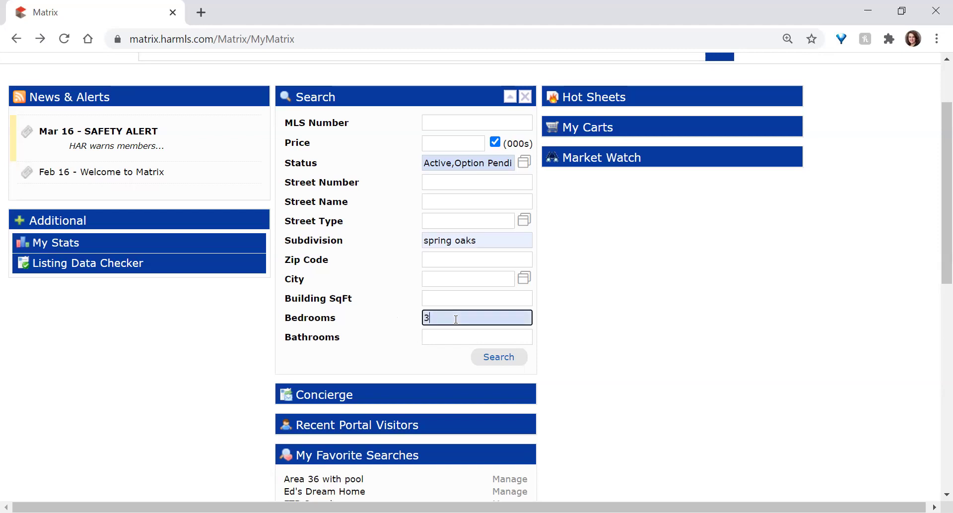
pyautogui.write('+')
pyautogui.press('BackSpace')
pyautogui.write('-5')
# - Run the Quick Search to load the Results grid of 7 Spring Oaks listings
pyautogui.click(506, 365)
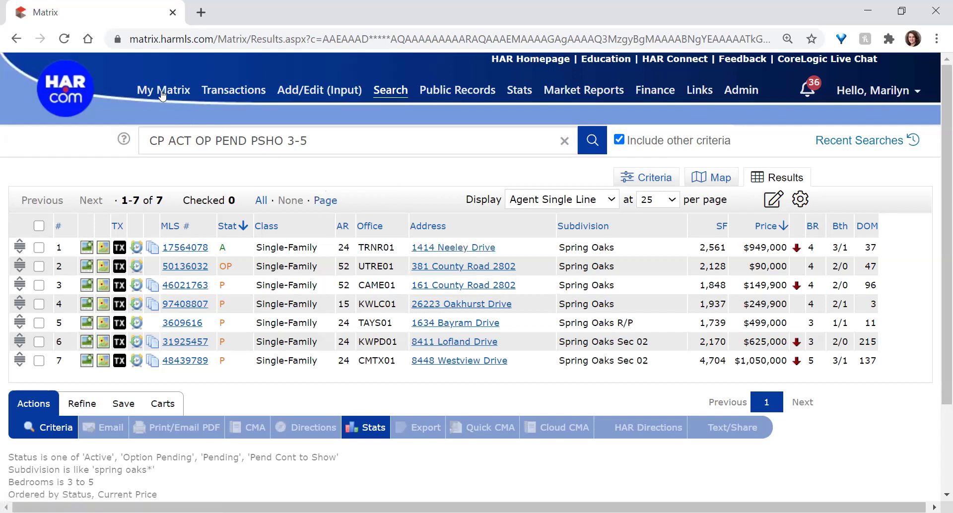
pyautogui.moveTo(162, 94)
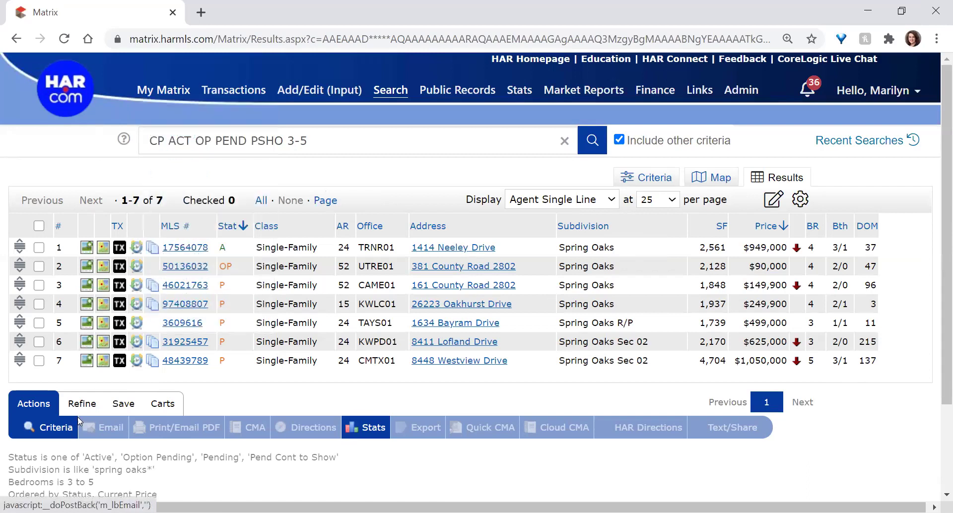